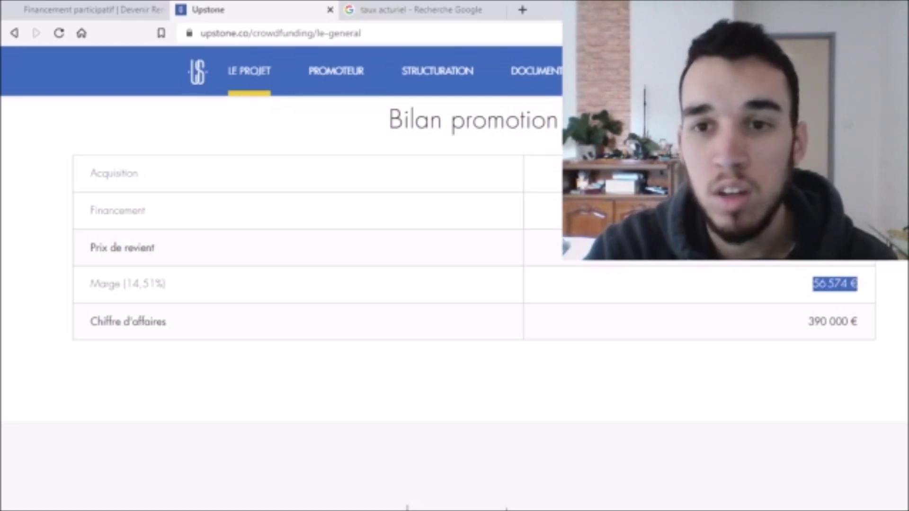
# Examine the Upstone project's promotion balance sheet, the promoter's past projects and the financing structure
pyautogui.click(835, 284)
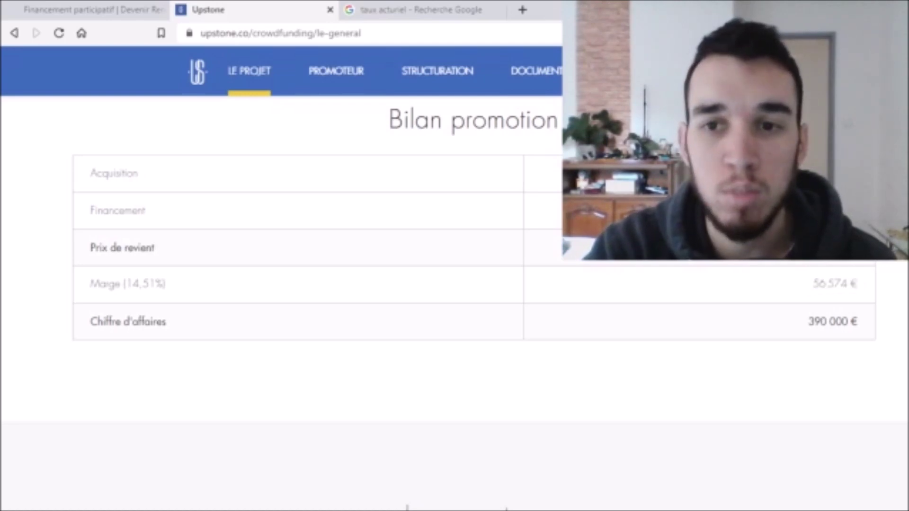
pyautogui.scroll(-1, 454, 284)
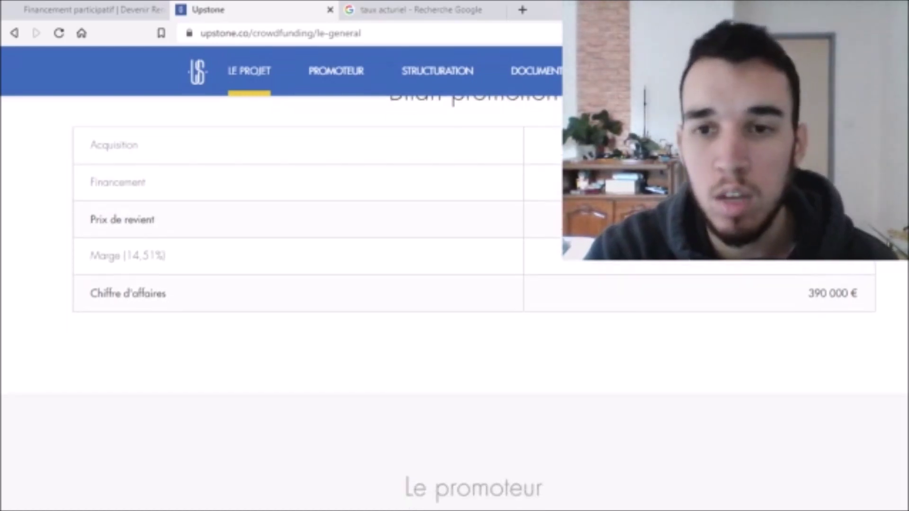
pyautogui.scroll(-5, 454, 284)
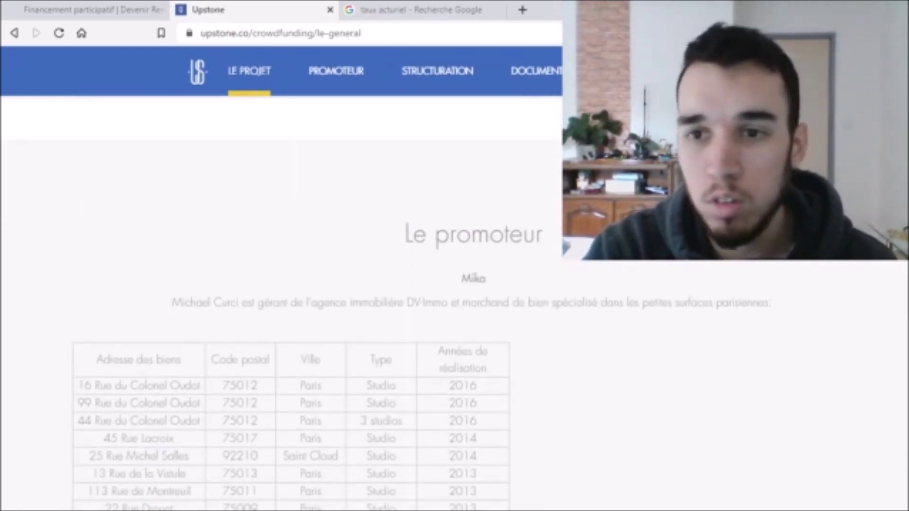
pyautogui.scroll(-5, 455, 284)
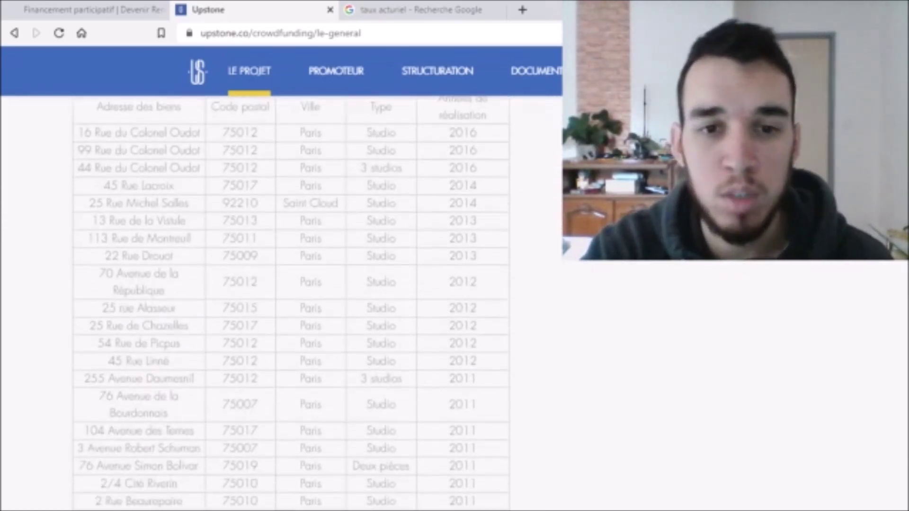
pyautogui.scroll(-10, 290, 303)
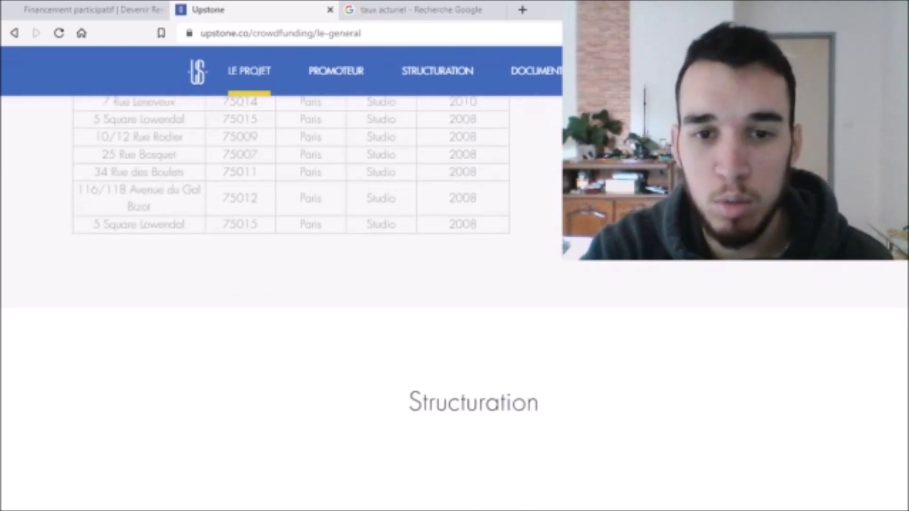
pyautogui.scroll(-4, 290, 303)
pyautogui.scroll(-8, 290, 303)
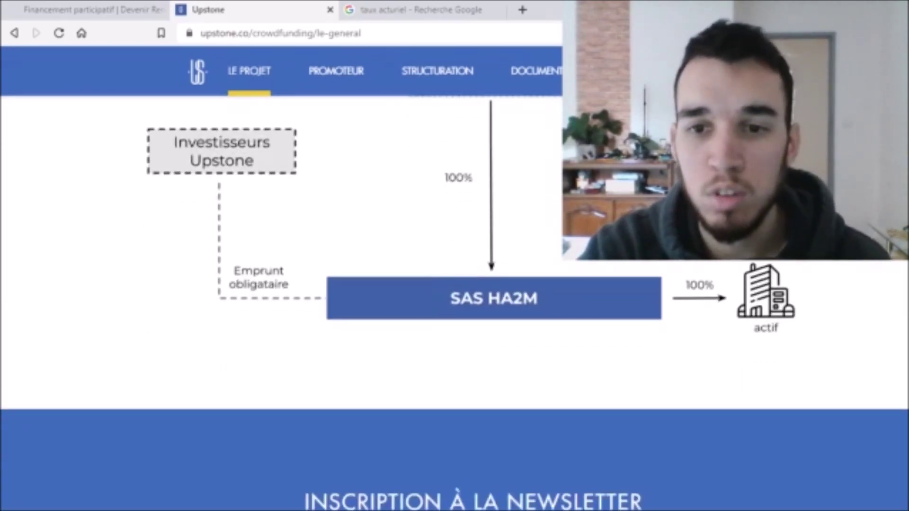
pyautogui.scroll(-3, 290, 303)
pyautogui.scroll(20, 290, 302)
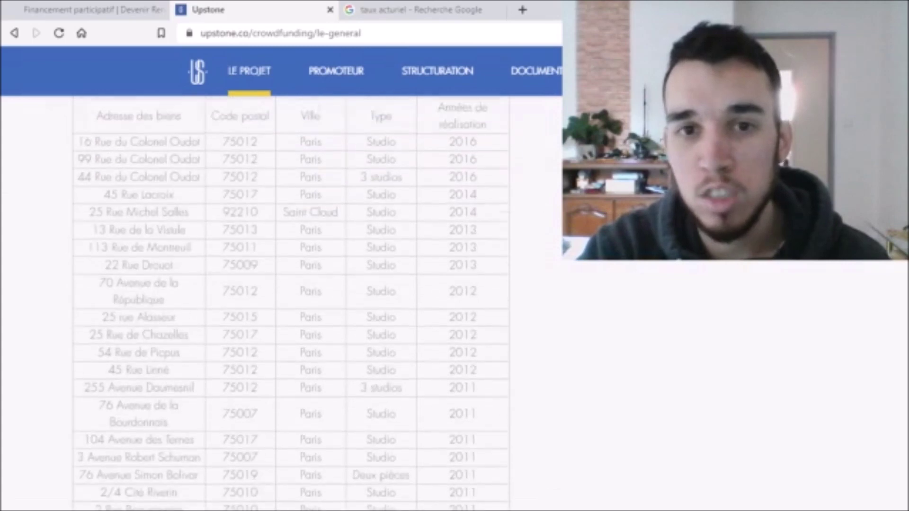
pyautogui.scroll(1, 290, 303)
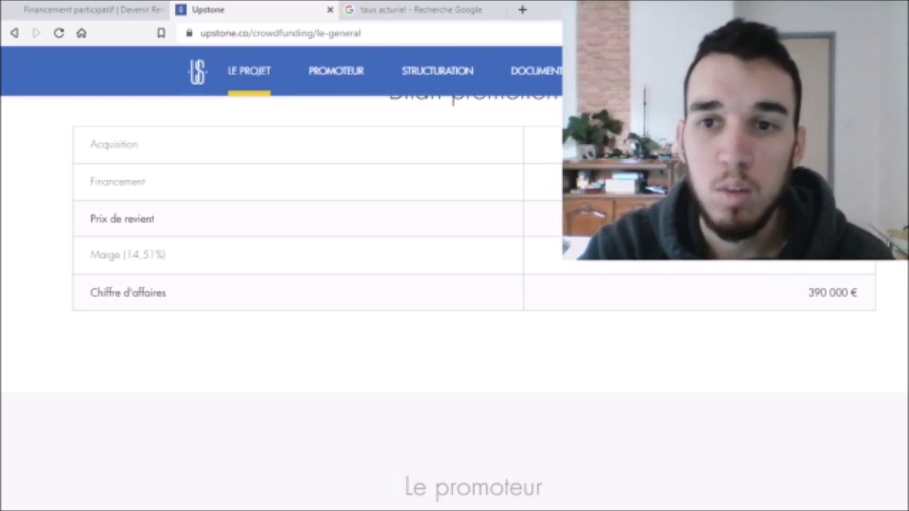
pyautogui.scroll(2, 284, 284)
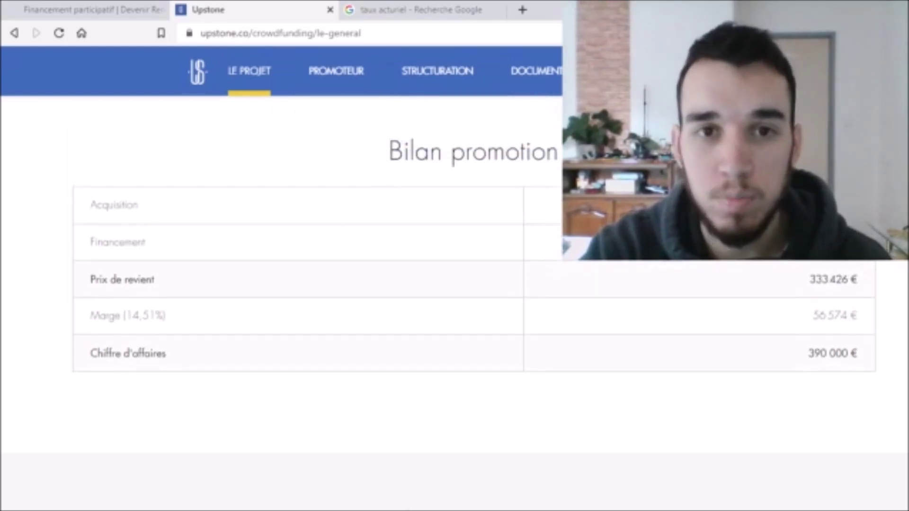
pyautogui.scroll(-15, 284, 284)
pyautogui.scroll(-10, 284, 284)
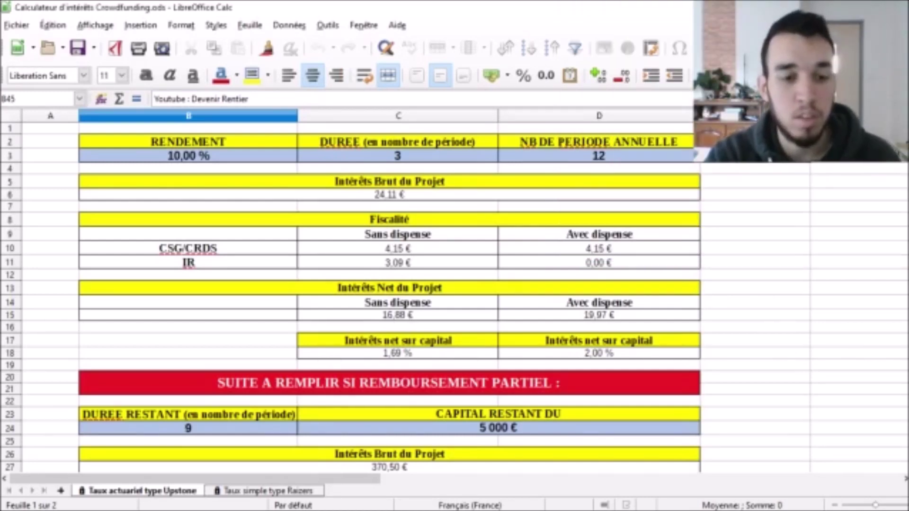
# Switch to the LibreOffice Calc crowdfunding interest calculator and set the yield to 12% and the duration to 2 periods
pyautogui.click(188, 155)
pyautogui.write('&é')
pyautogui.press('BackSpace')
pyautogui.press('BackSpace')
pyautogui.write('12')
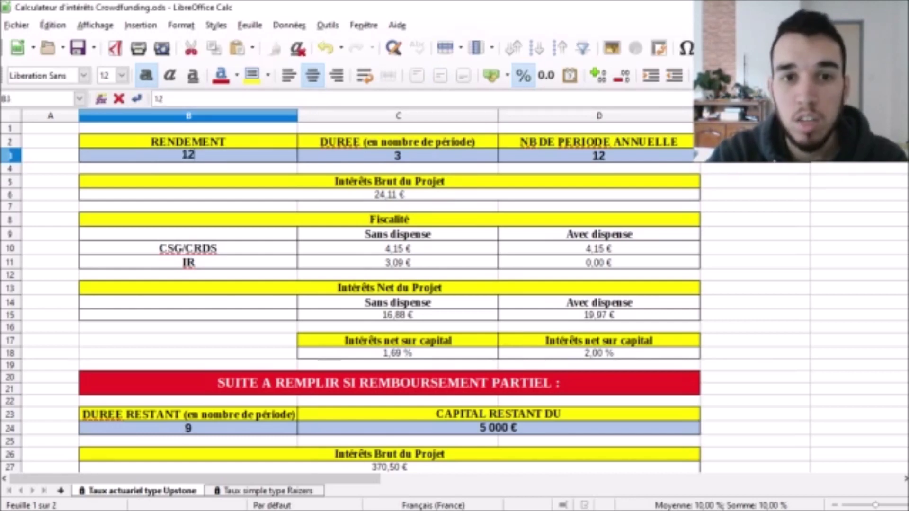
pyautogui.press('Tab')
pyautogui.write('2')
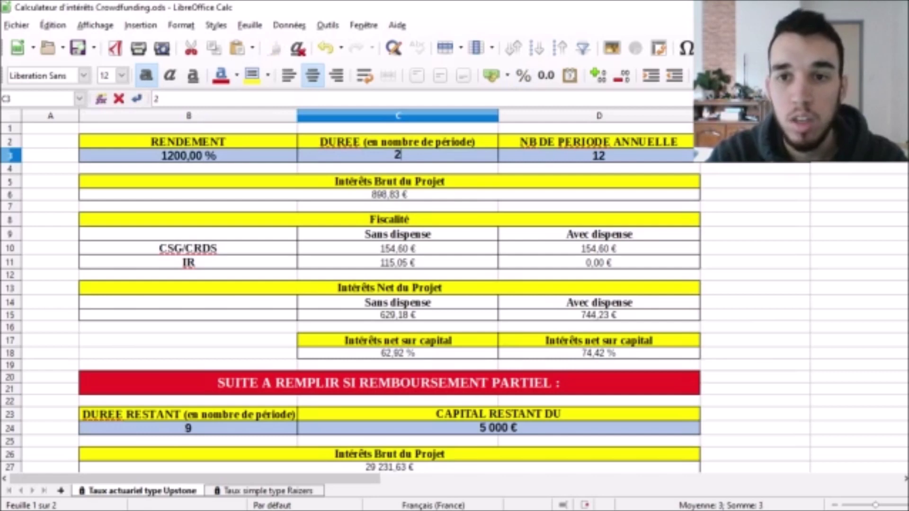
pyautogui.press('Tab')
pyautogui.press('Tab')
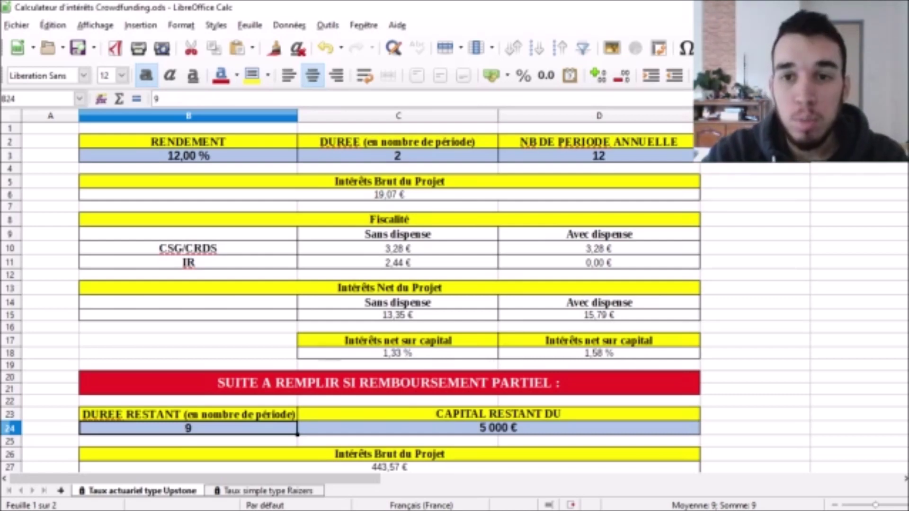
# Set the project amount in cell E3 to 15000 €
pyautogui.click(755, 156)
pyautogui.write('15000')
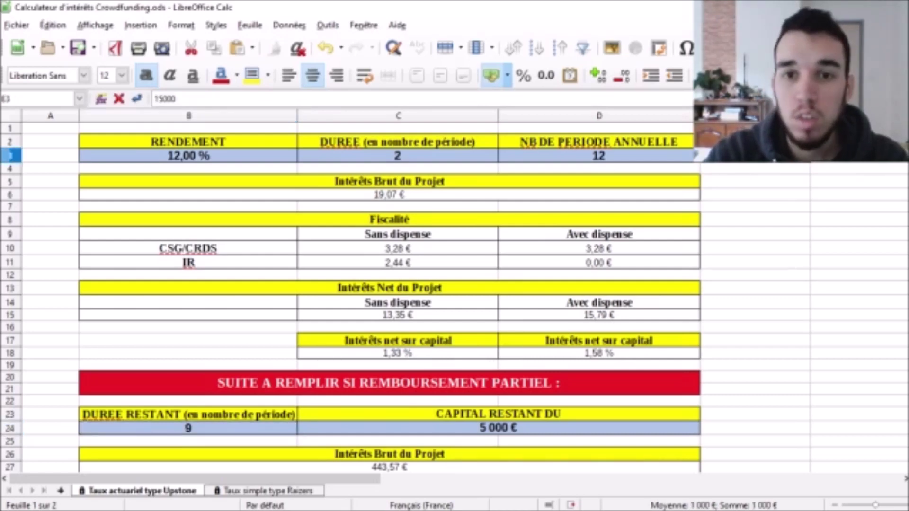
pyautogui.press('Return')
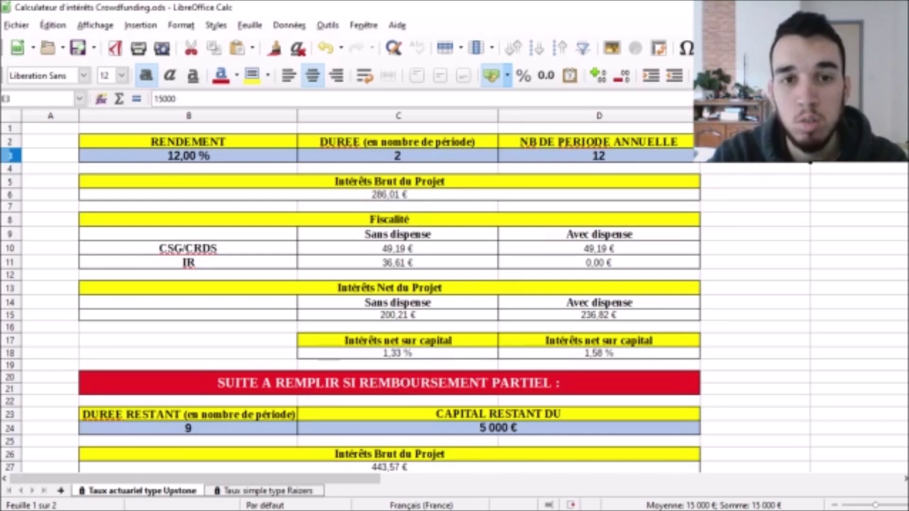
# Try a duration of 6 periods in the actuarial rate calculator and restore it to 2 periods
pyautogui.click(398, 156)
pyautogui.write('6')
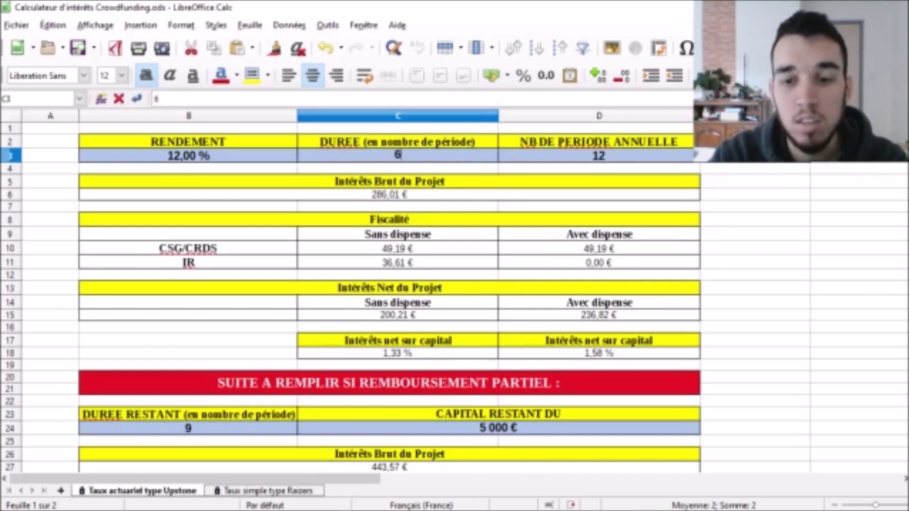
pyautogui.press('Return')
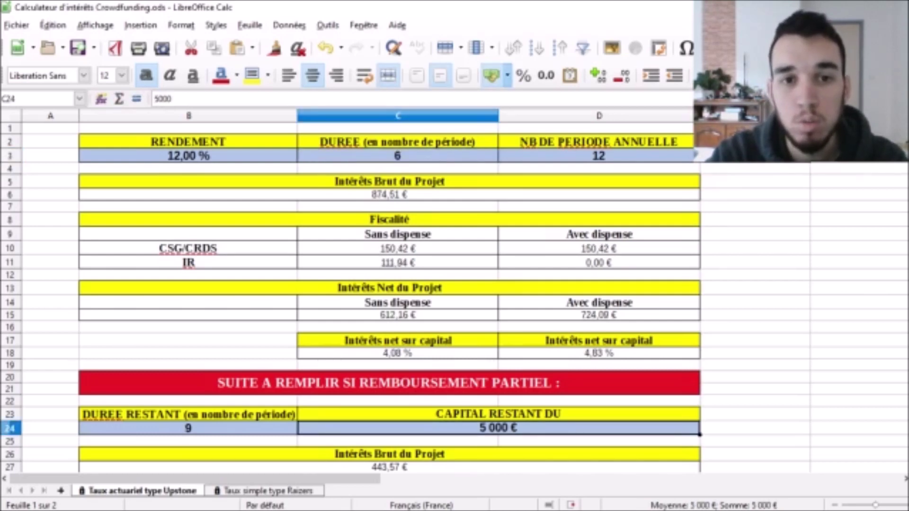
pyautogui.click(398, 156)
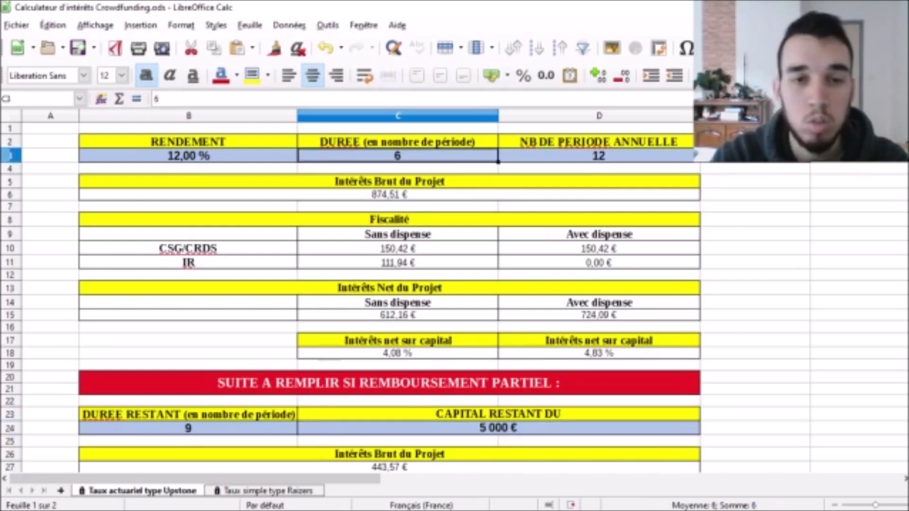
pyautogui.write('2')
pyautogui.press('Return')
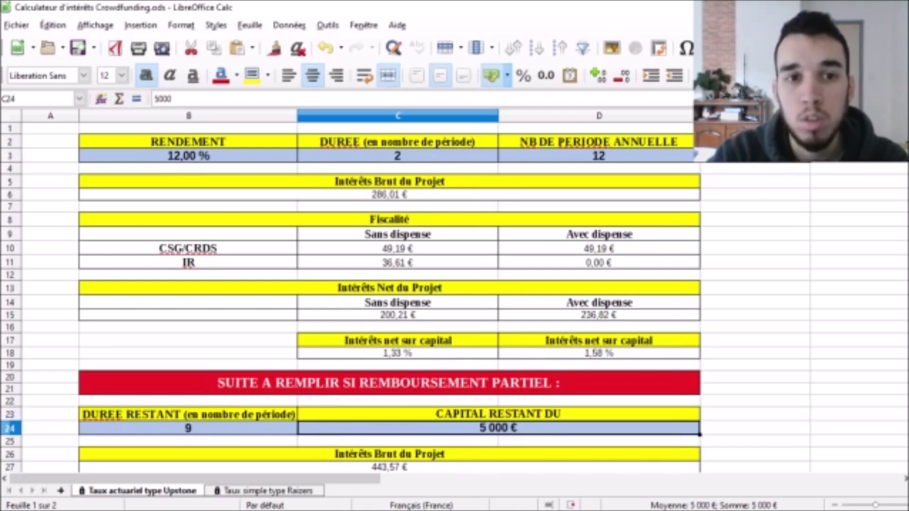
# Set the yield in the actuarial rate calculator to 14%
pyautogui.click(188, 155)
pyautogui.write('14,**')
pyautogui.press('Return')
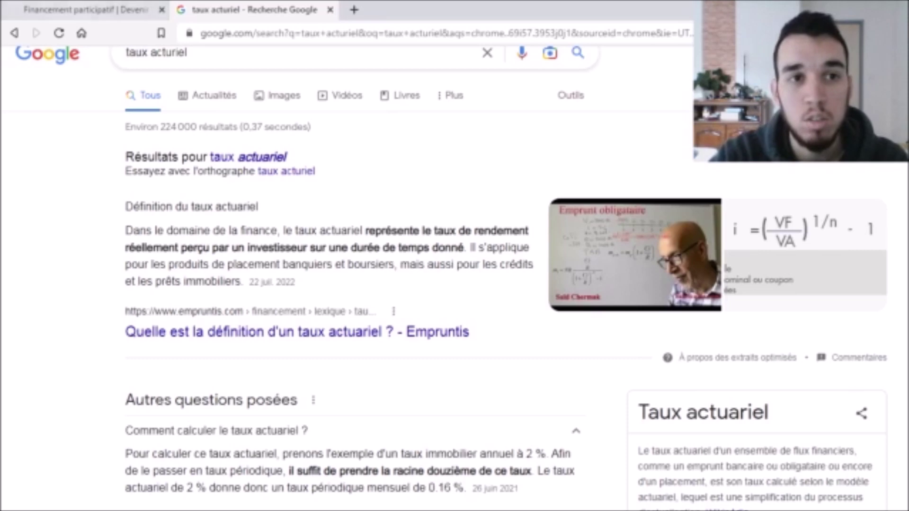
# Switch to the Devenir Rentier website in the browser, open its free resources page and review the resources down to the crowdfunding interest calculator
pyautogui.click(82, 9)
pyautogui.click(457, 92)
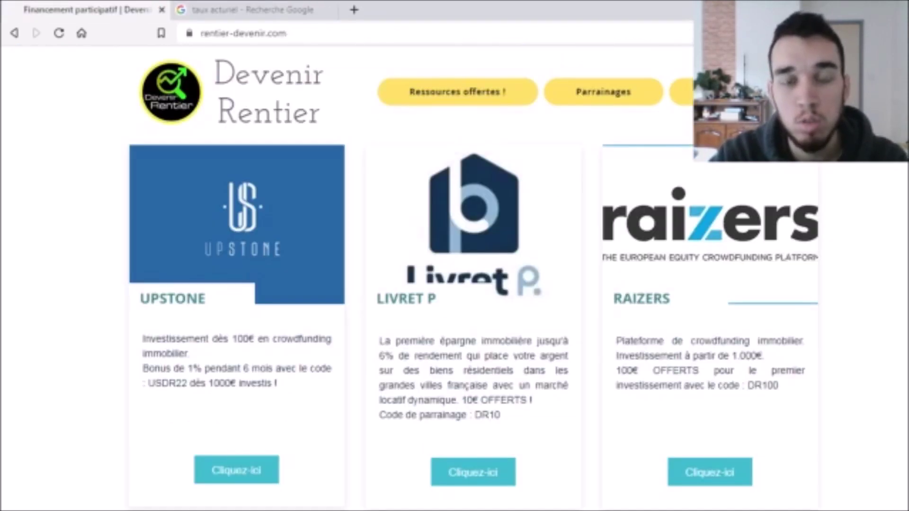
pyautogui.click(457, 92)
pyautogui.scroll(-3, 457, 100)
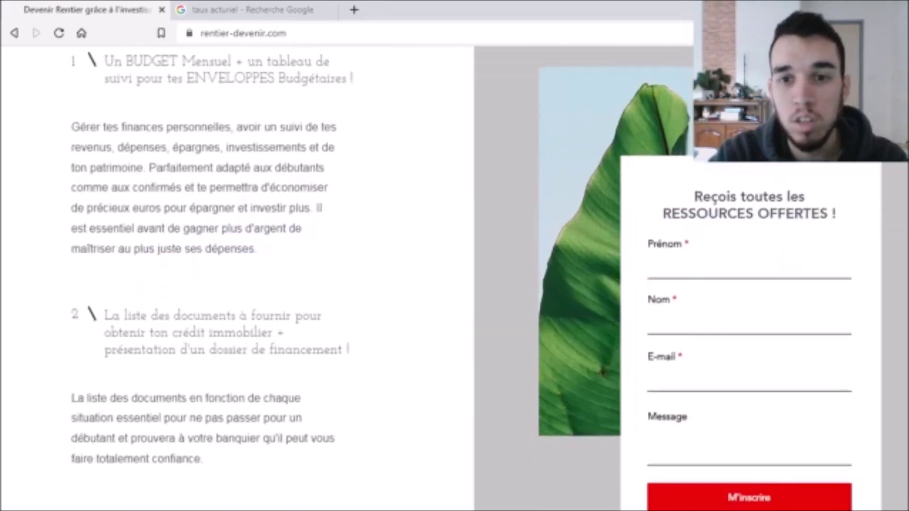
pyautogui.scroll(-2, 345, 279)
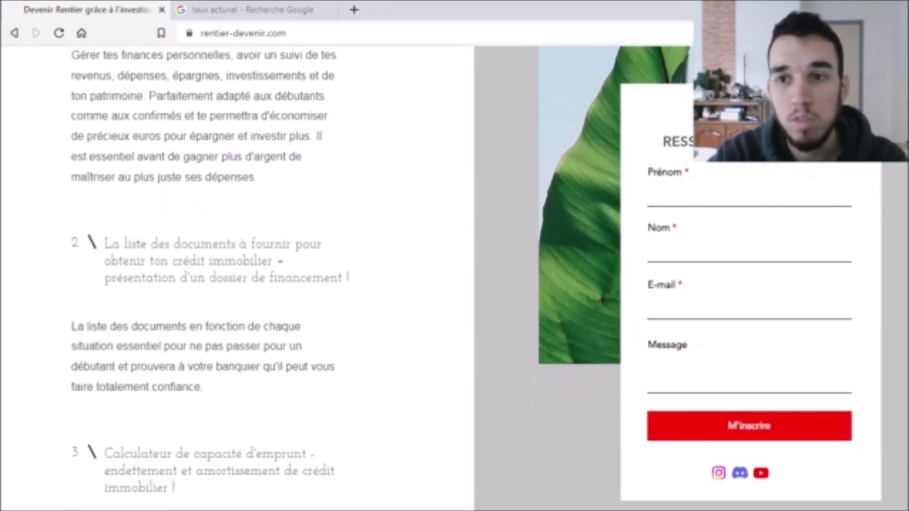
pyautogui.scroll(-2, 346, 279)
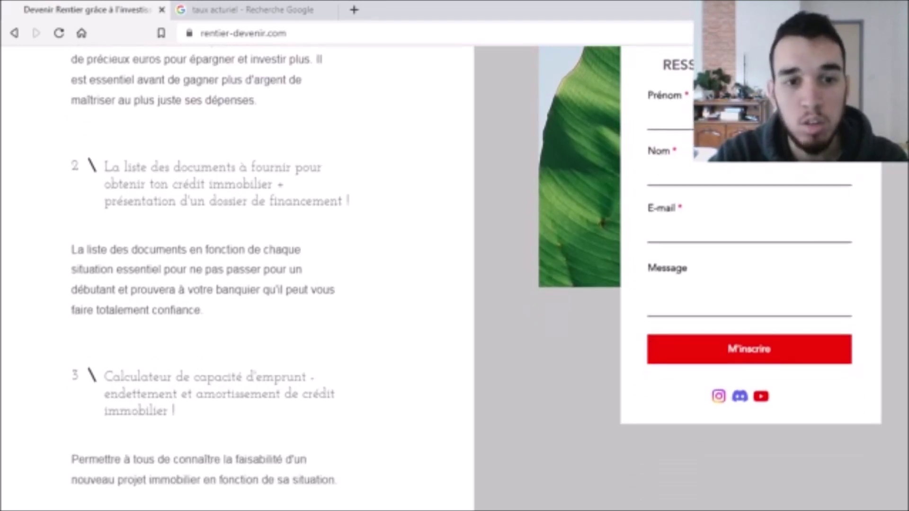
pyautogui.scroll(-2, 345, 279)
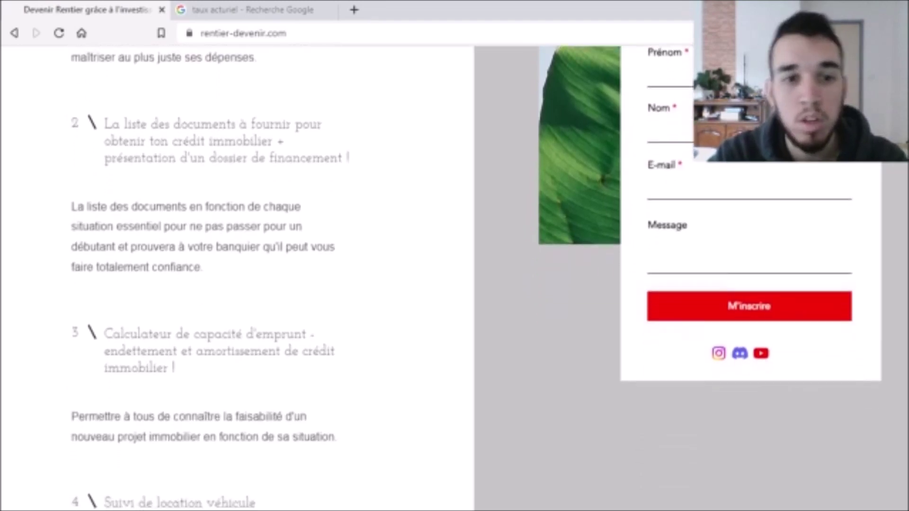
pyautogui.scroll(-6, 237, 279)
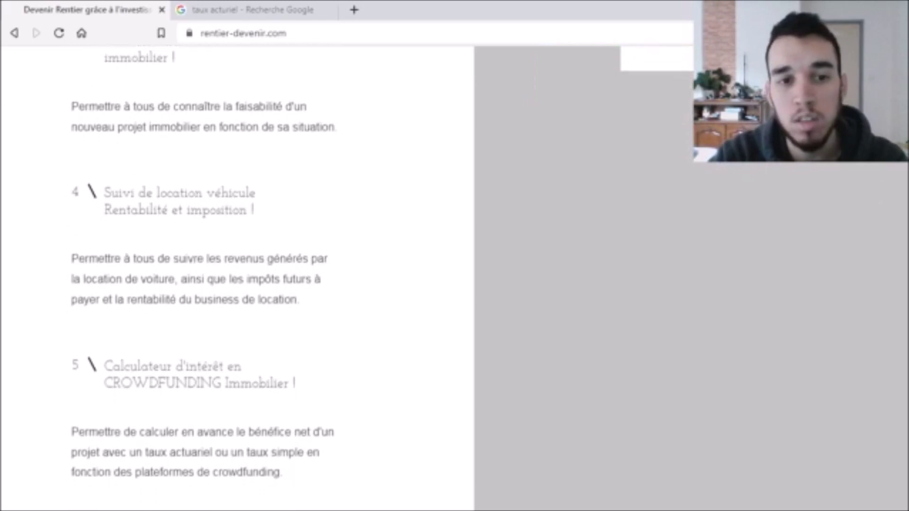
pyautogui.scroll(12, 346, 279)
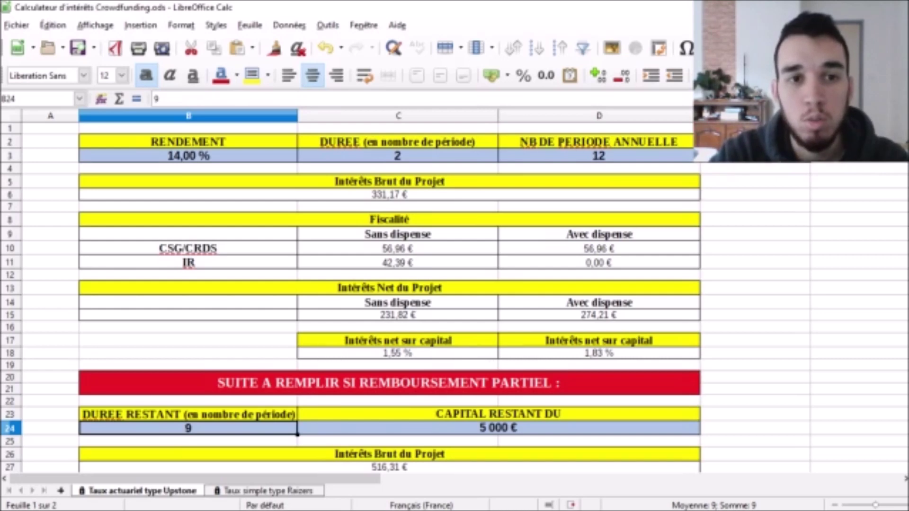
# Return to the LibreOffice Calc interest calculator and set the yield to 13%
pyautogui.click(189, 156)
pyautogui.doubleClick(188, 156)
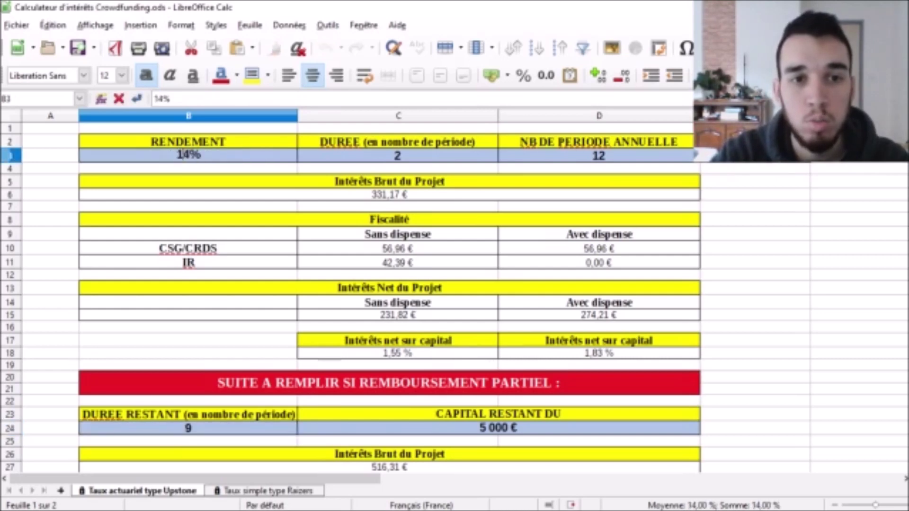
pyautogui.write('1é')
pyautogui.press('BackSpace')
pyautogui.write('3')
pyautogui.press('Return')
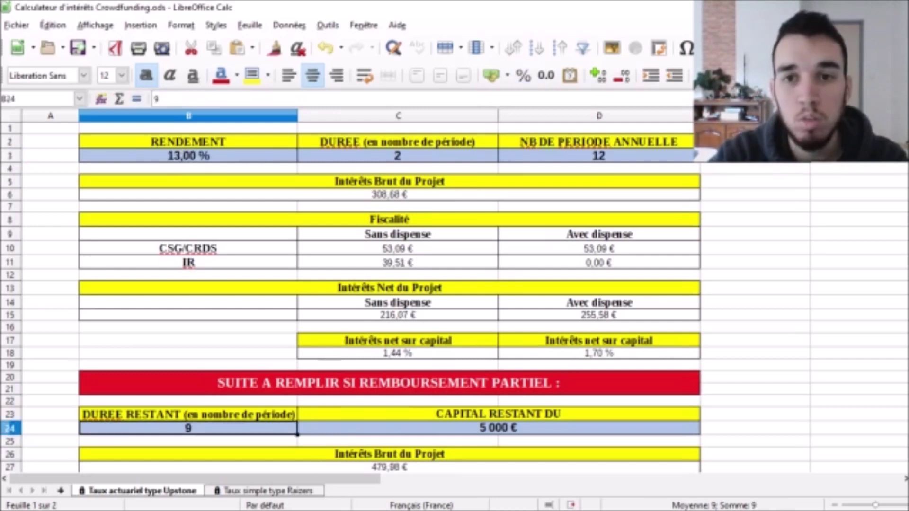
# Set the project amount in cell E3 to 5000 €
pyautogui.click(755, 156)
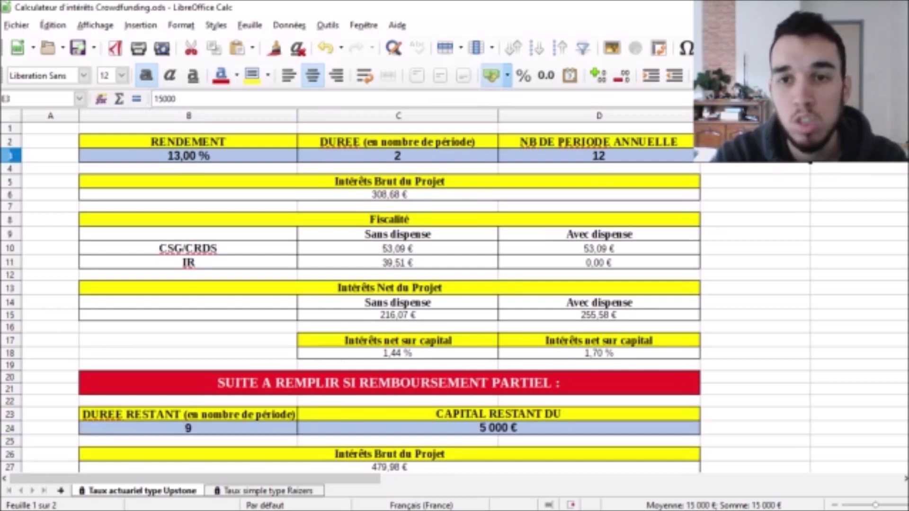
pyautogui.write('100')
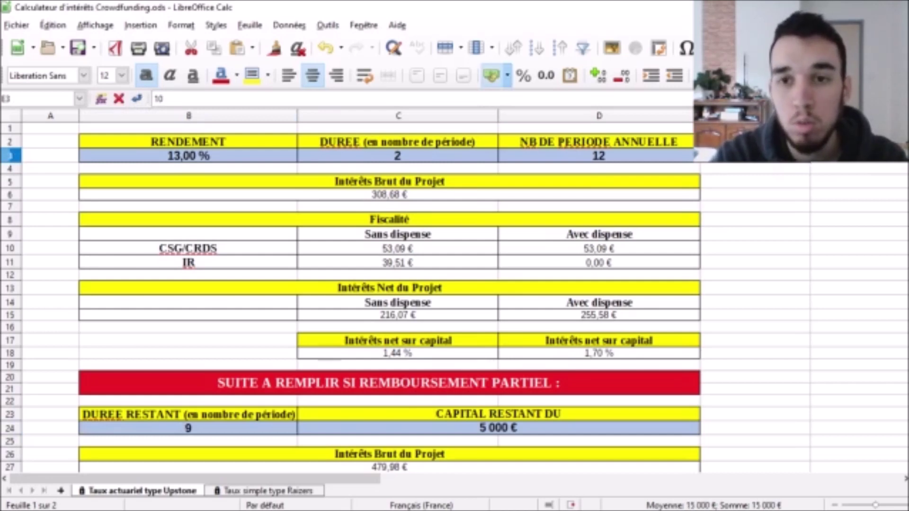
pyautogui.press('BackSpace')
pyautogui.press('BackSpace')
pyautogui.press('BackSpace')
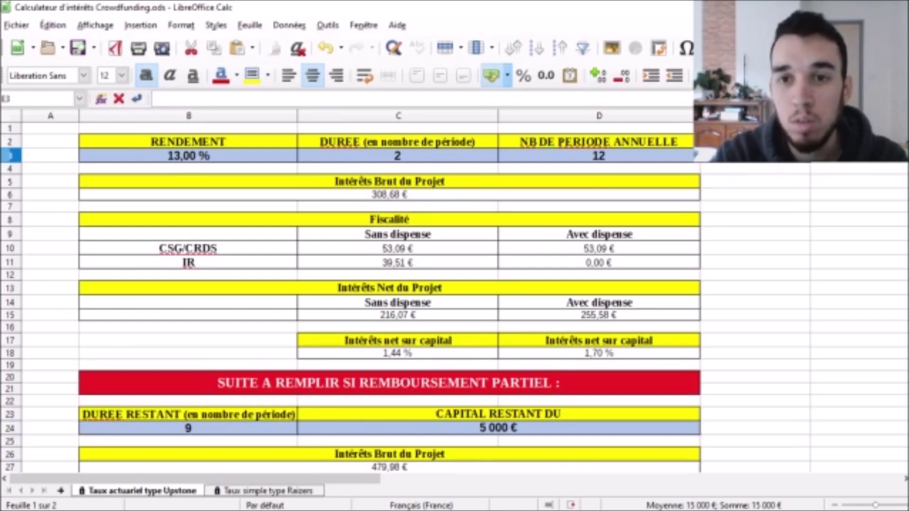
pyautogui.write('5000')
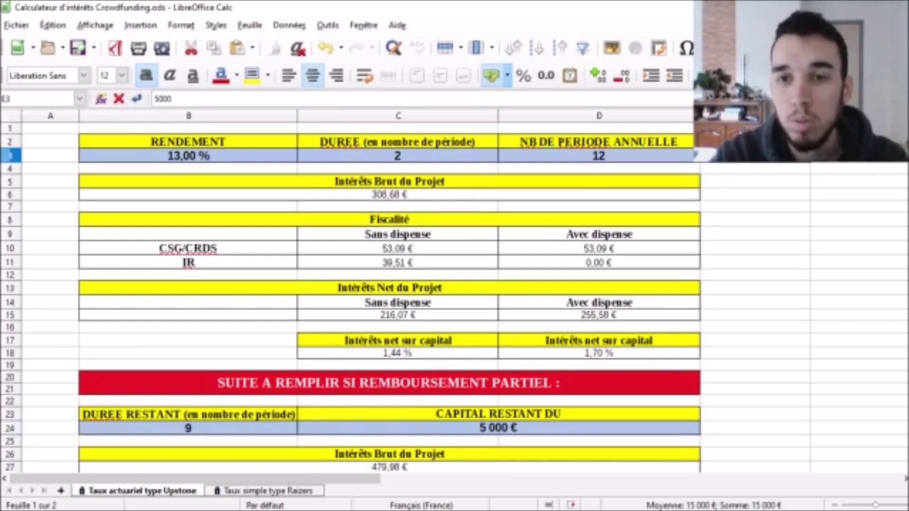
pyautogui.press('Return')
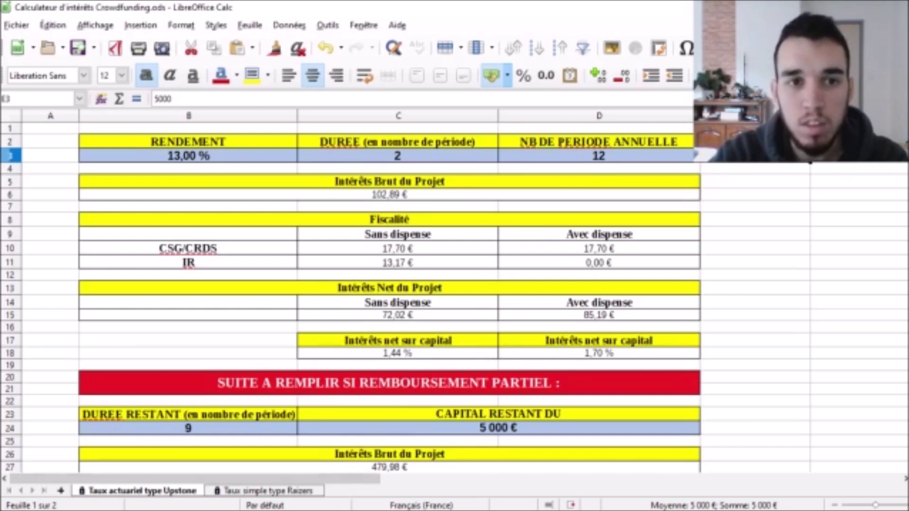
# Set the yield to 10% and the duration to 12 periods in the actuarial rate calculator
pyautogui.click(189, 155)
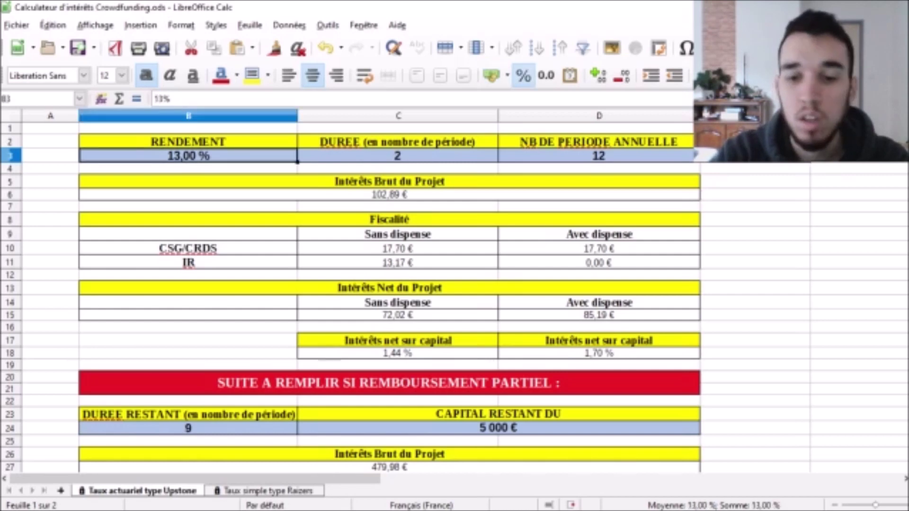
pyautogui.write('10')
pyautogui.press('Return')
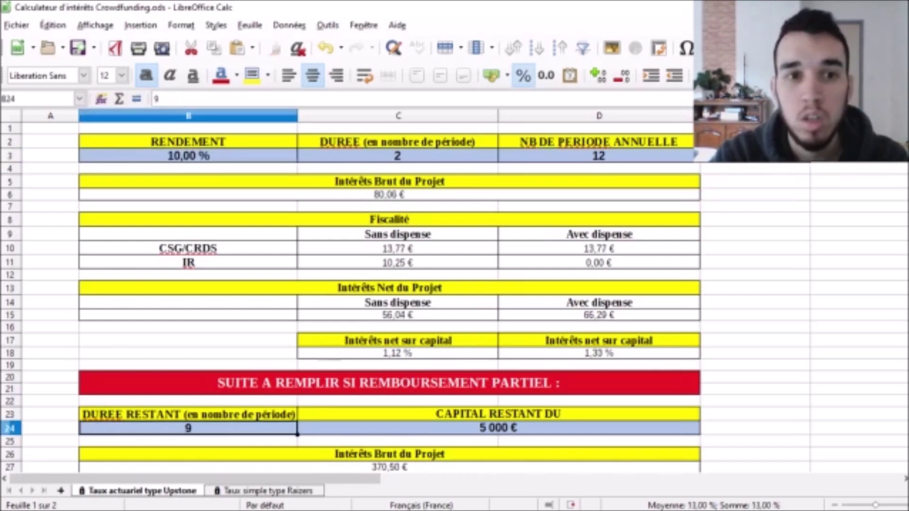
pyautogui.click(397, 155)
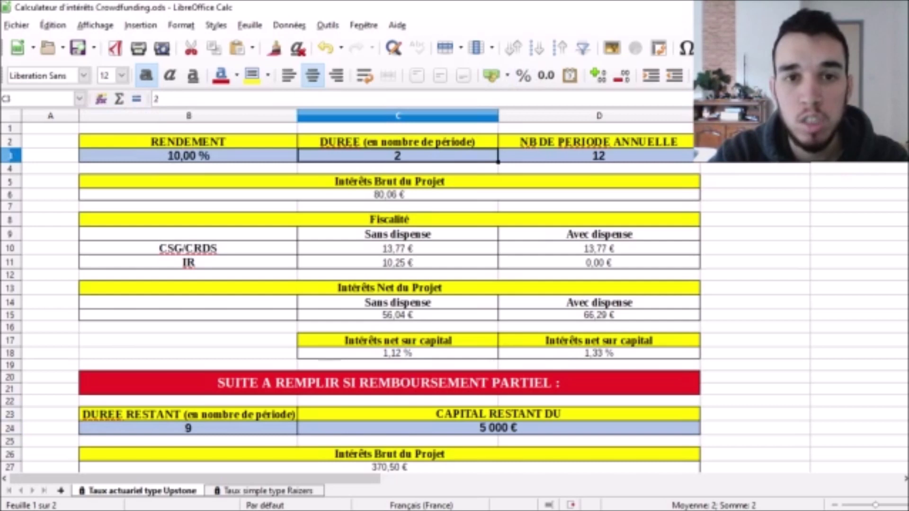
pyautogui.write('12')
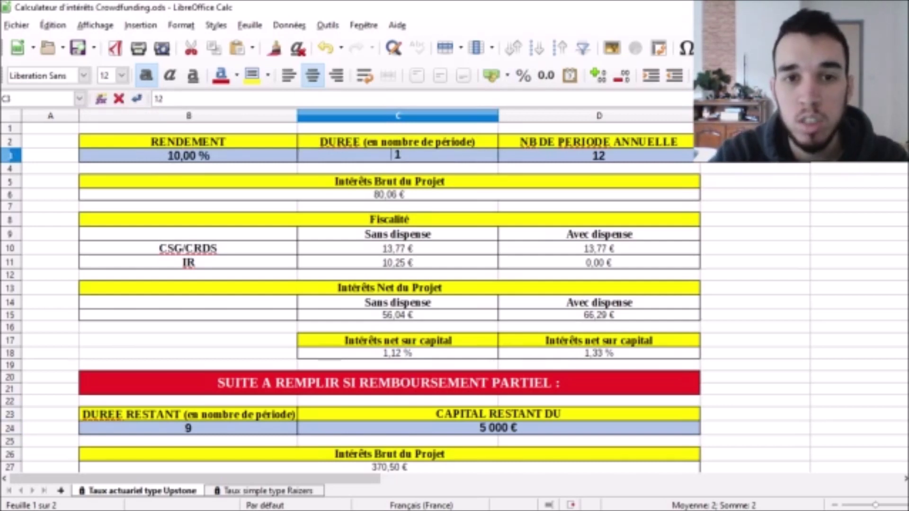
pyautogui.click(754, 156)
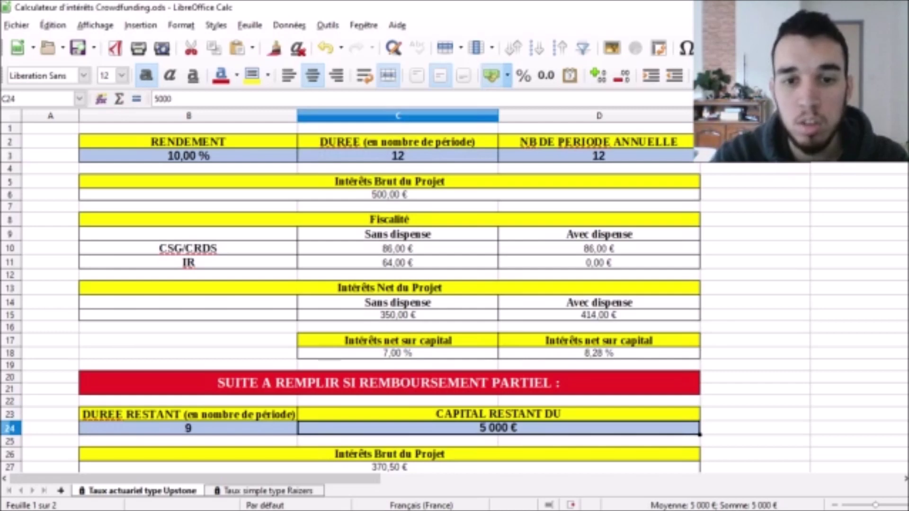
# Set the remaining capital in the partial repayment section to 4500 € and review its gross, net and total interest
pyautogui.write('4500')
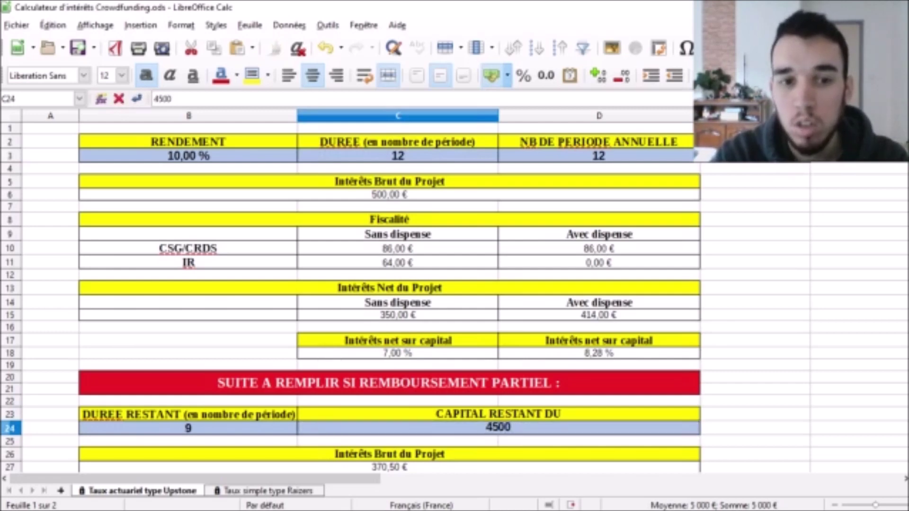
pyautogui.press('Return')
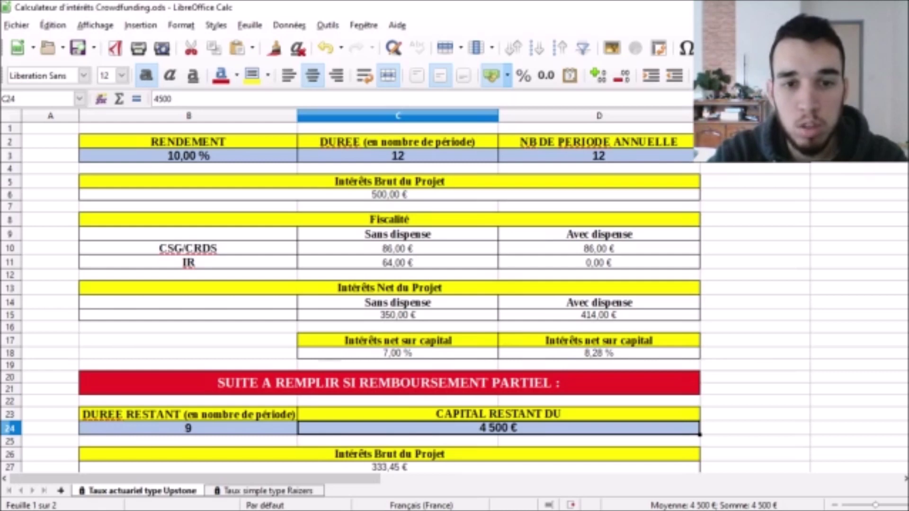
pyautogui.click(188, 428)
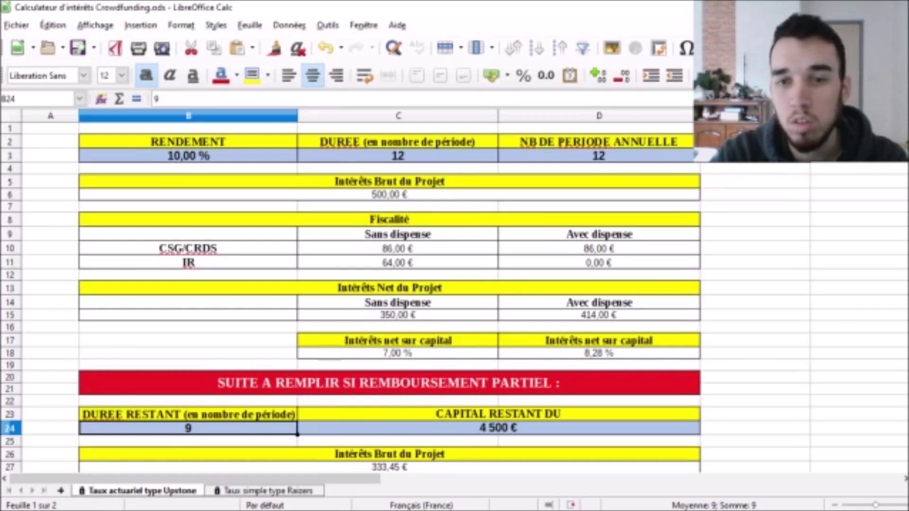
pyautogui.scroll(-1, 454, 300)
pyautogui.scroll(-1, 454, 299)
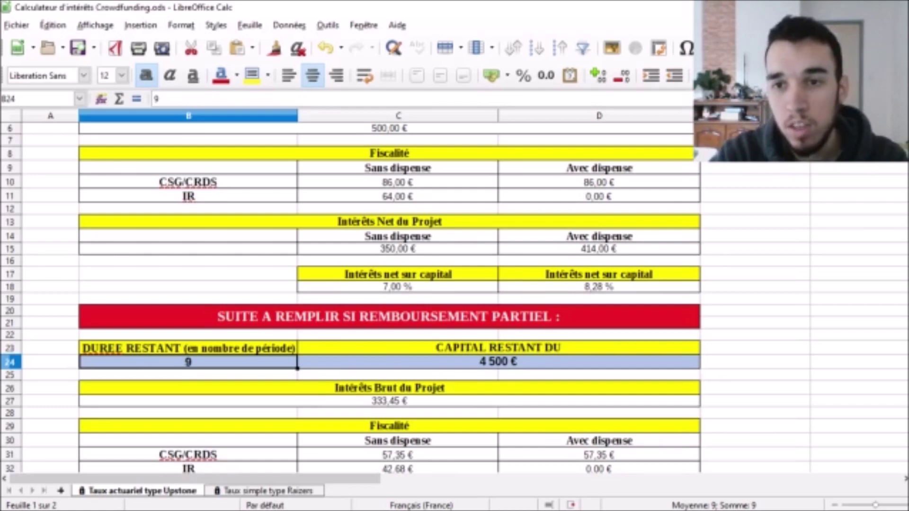
pyautogui.scroll(-5, 388, 298)
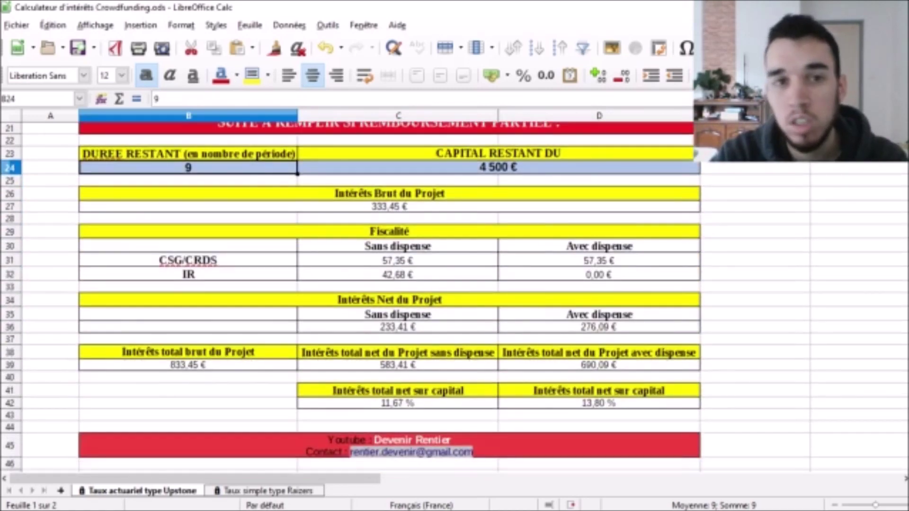
pyautogui.scroll(-1, 388, 293)
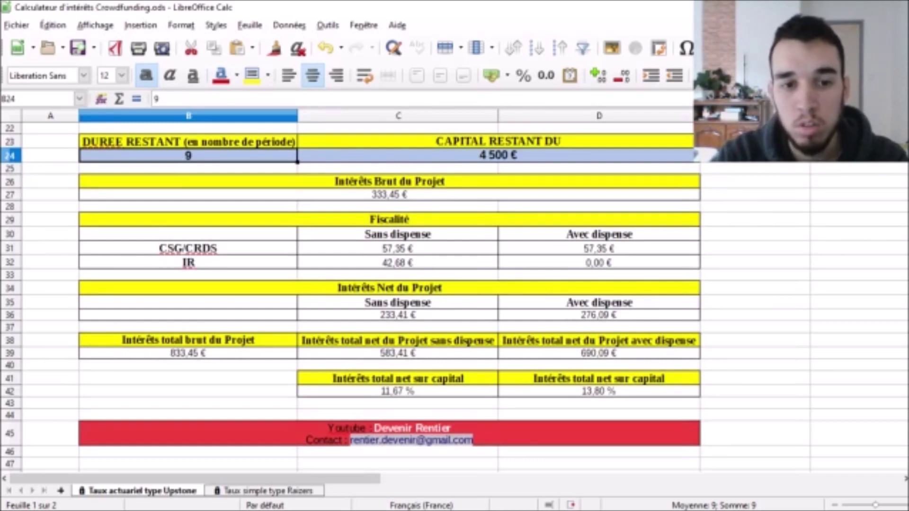
# Set the project duration in cell C3 to 2 periods
pyautogui.scroll(7, 388, 293)
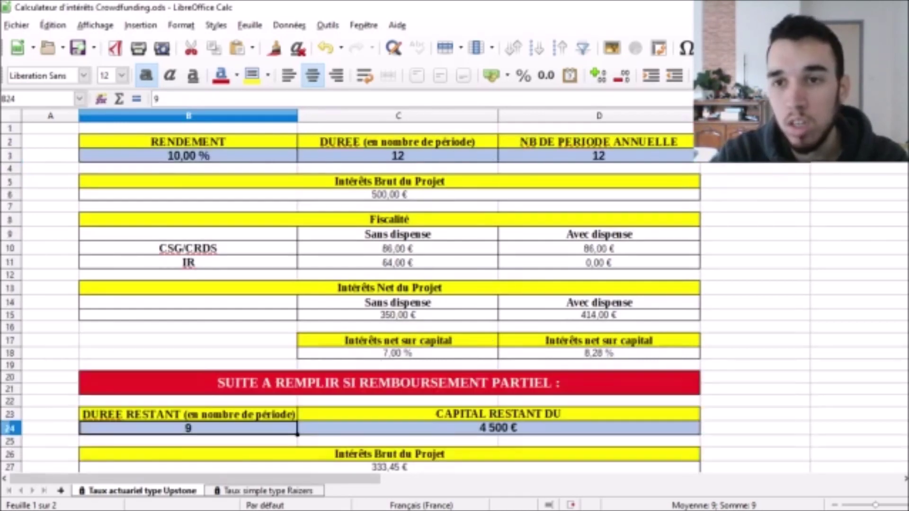
pyautogui.click(398, 156)
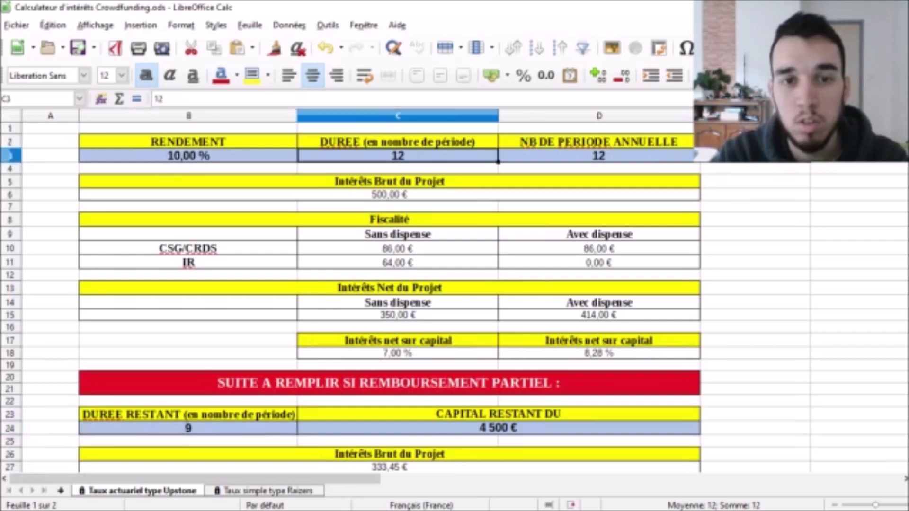
pyautogui.write('2')
pyautogui.press('Return')
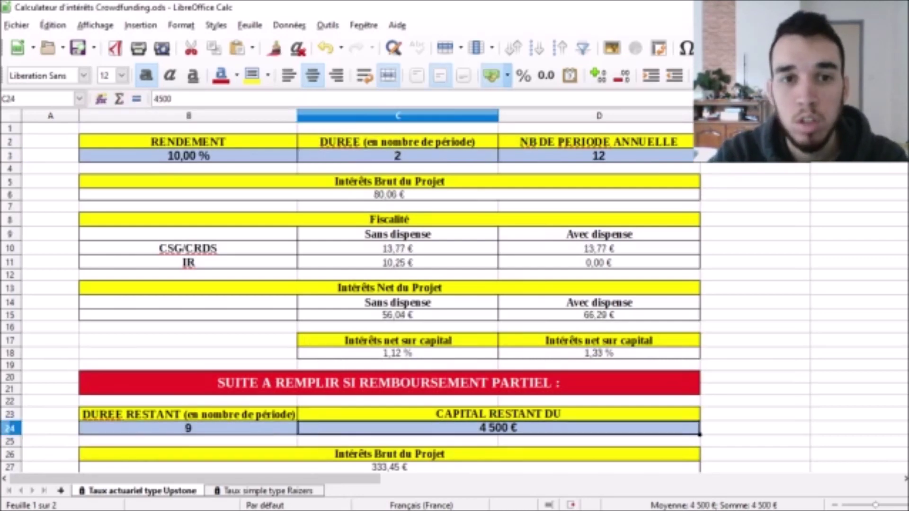
# On the Raizers simple-rate sheet, set the duration to 2 periods and the amount to 5000 €, and compare the interest with the Upstone sheet
pyautogui.click(268, 490)
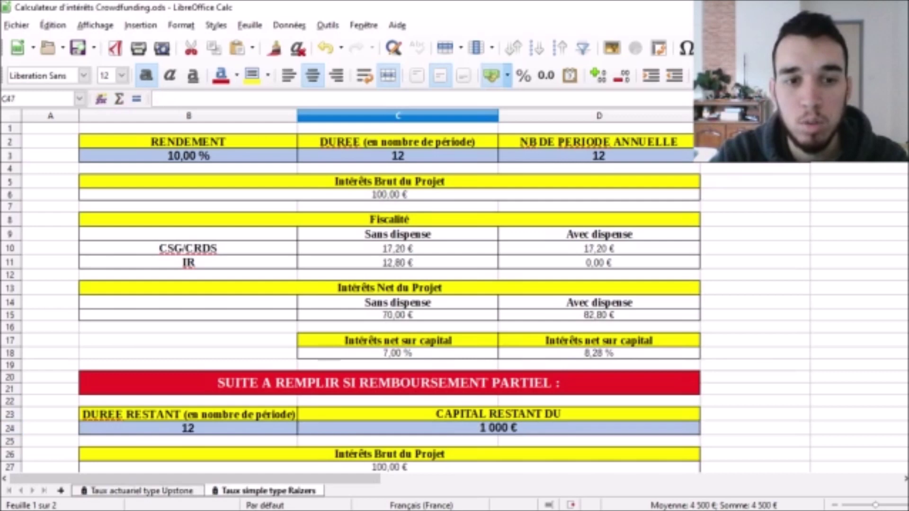
pyautogui.click(397, 155)
pyautogui.write('2')
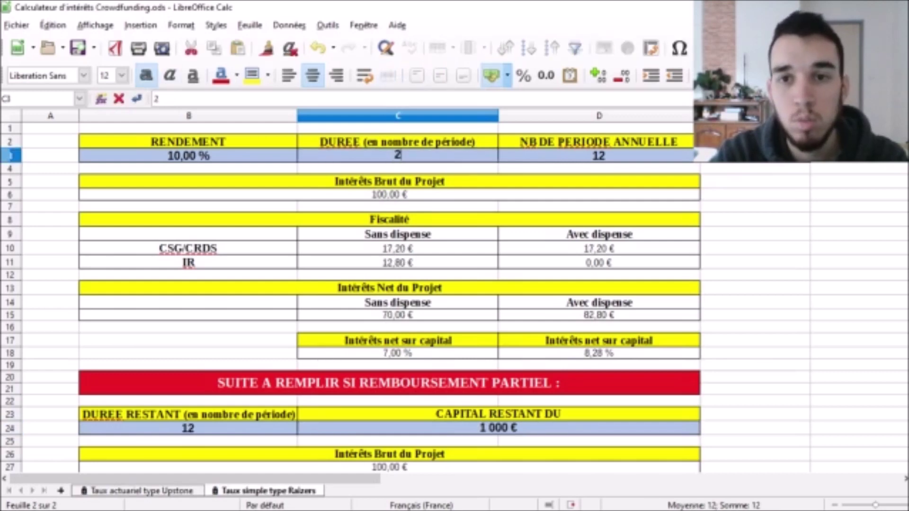
pyautogui.click(755, 156)
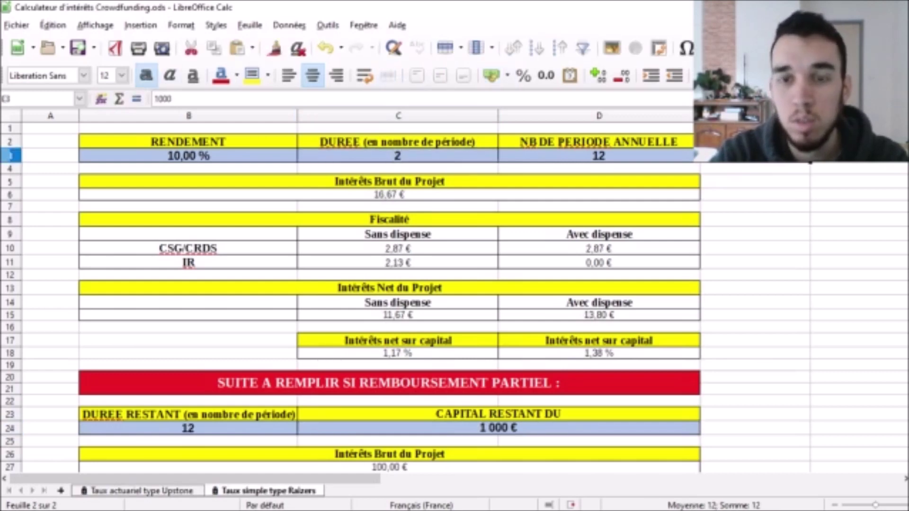
pyautogui.press('Return')
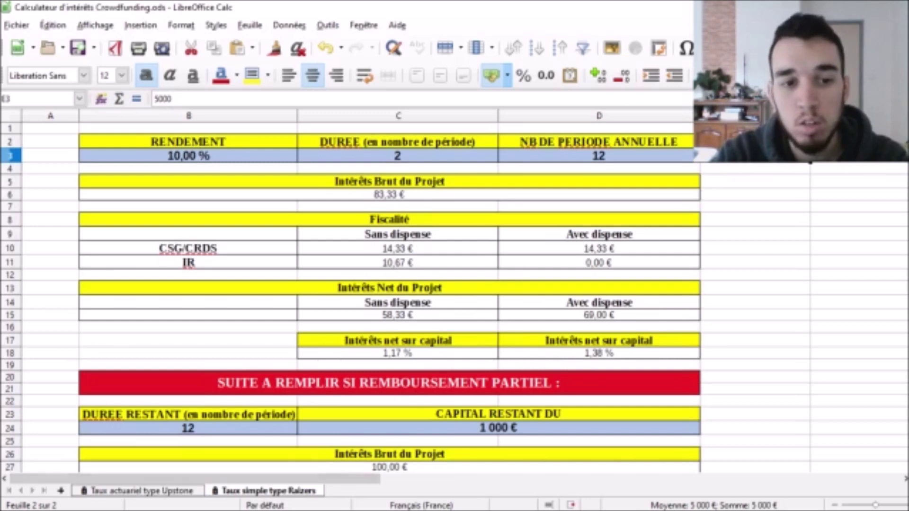
pyautogui.hotkey('ctrl', 'pageup')
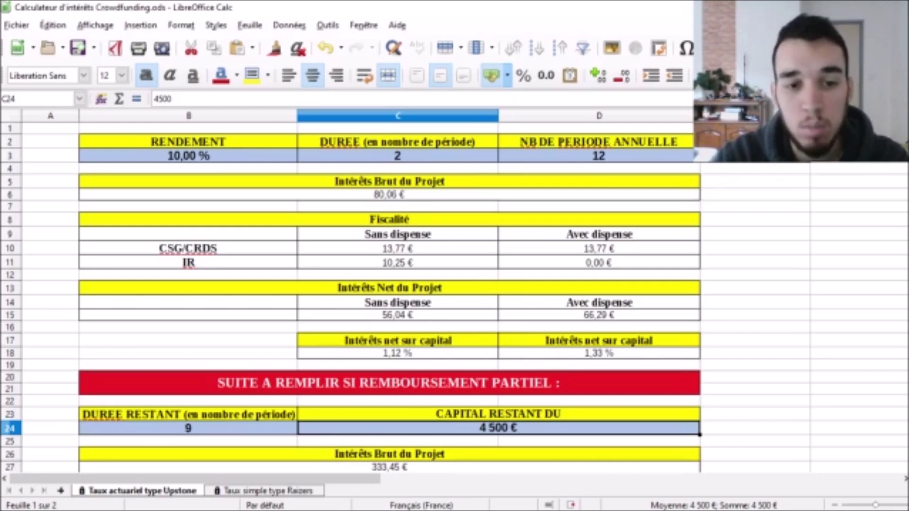
pyautogui.hotkey('ctrl', 'pagedown')
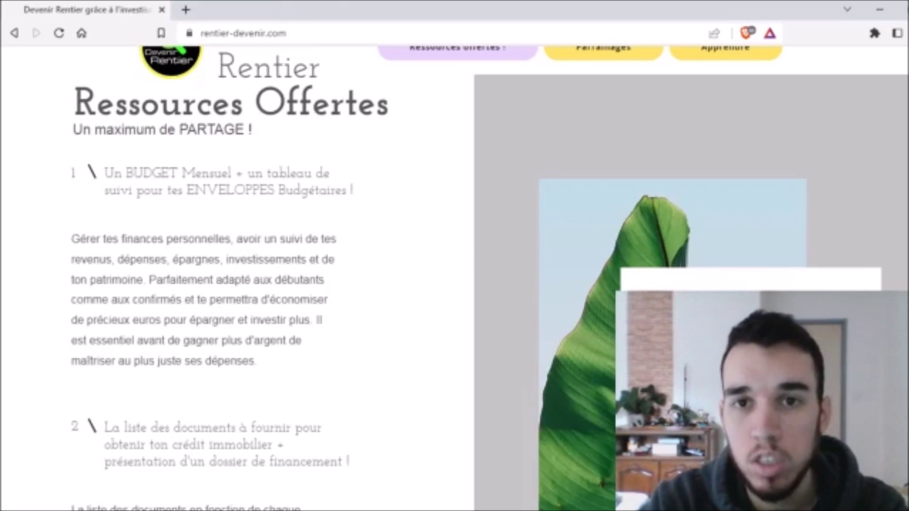
# Switch to the Devenir Rentier website in the browser, open its crowdfunding referrals page and review the listed platforms
pyautogui.moveTo(603, 52)
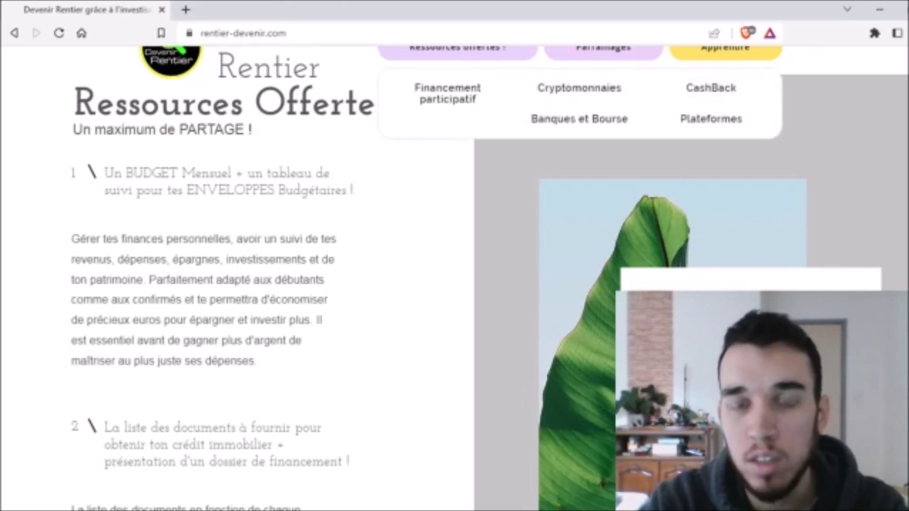
pyautogui.click(447, 93)
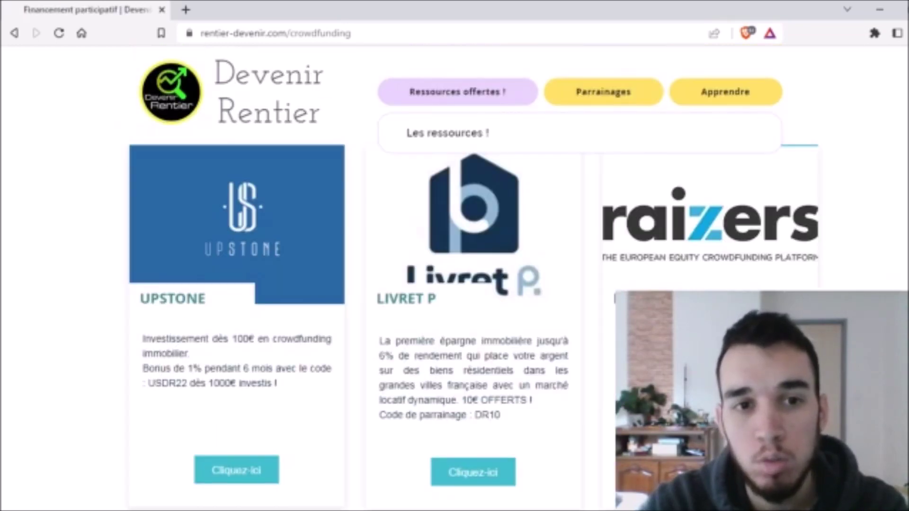
pyautogui.scroll(-1, 473, 279)
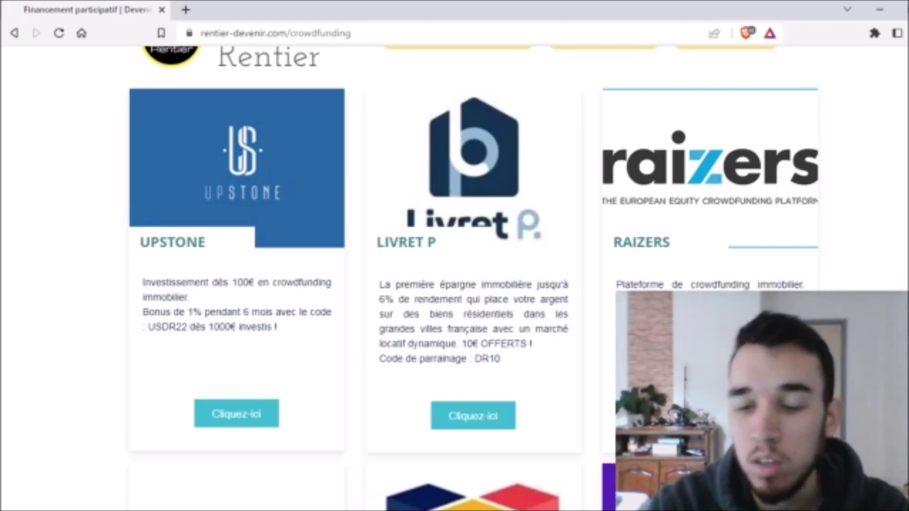
pyautogui.scroll(-8, 473, 279)
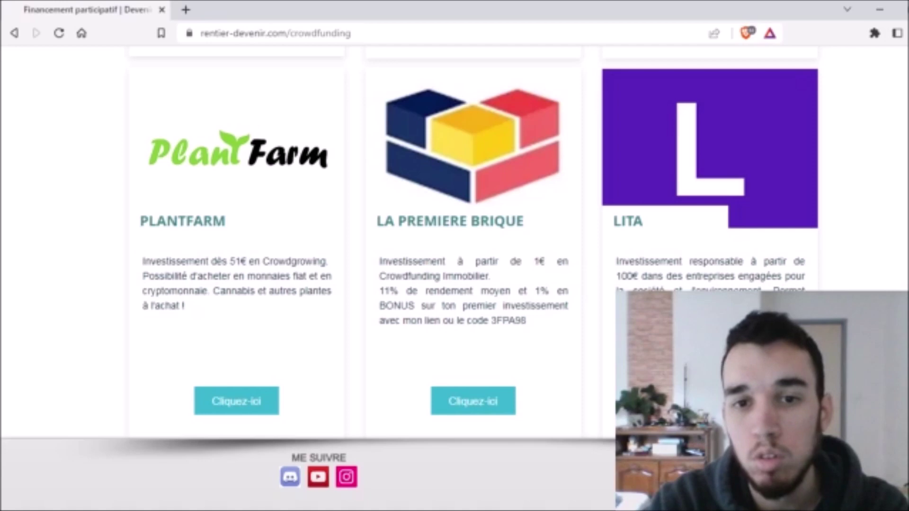
pyautogui.scroll(1, 409, 279)
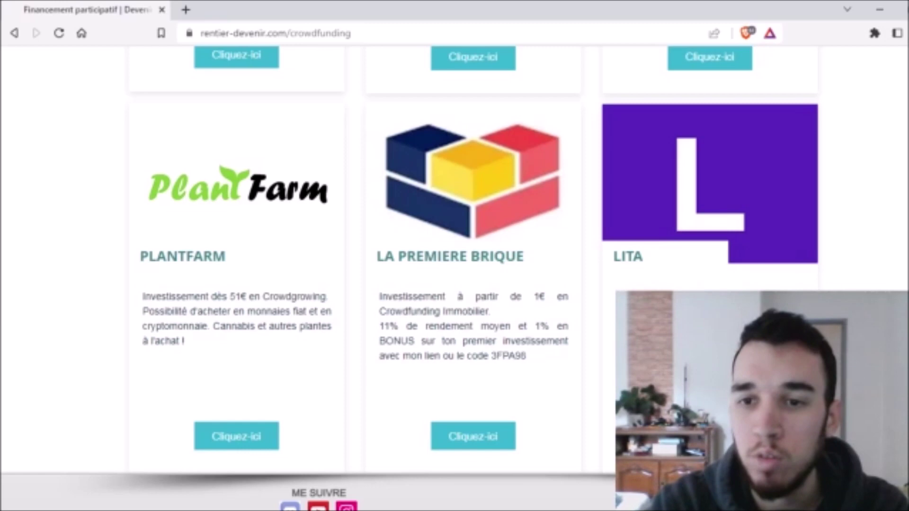
pyautogui.scroll(8, 473, 279)
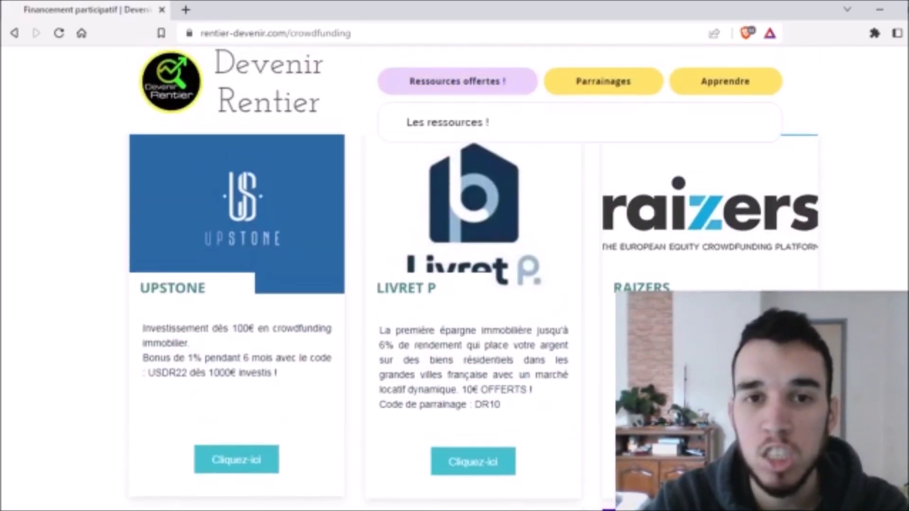
# Return to the website's free resources page and review the offered resources and sign-up form
pyautogui.click(457, 82)
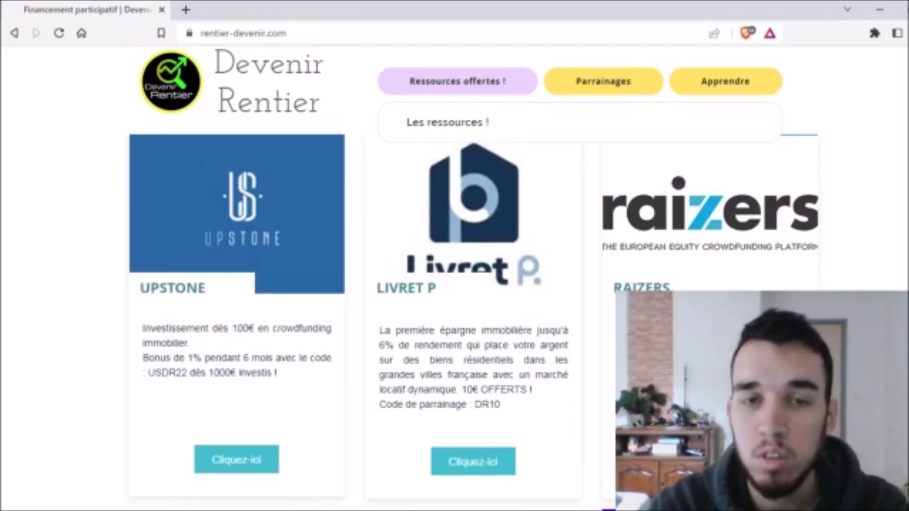
pyautogui.click(447, 122)
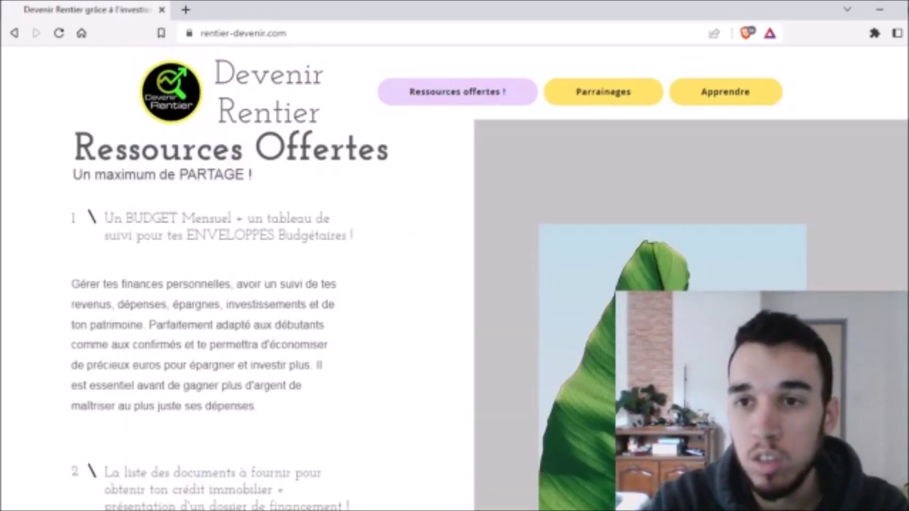
pyautogui.scroll(-5, 454, 280)
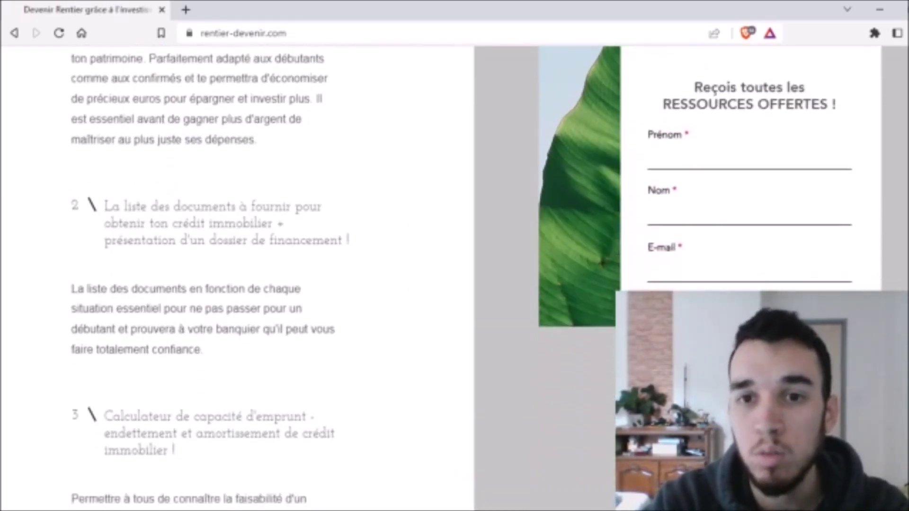